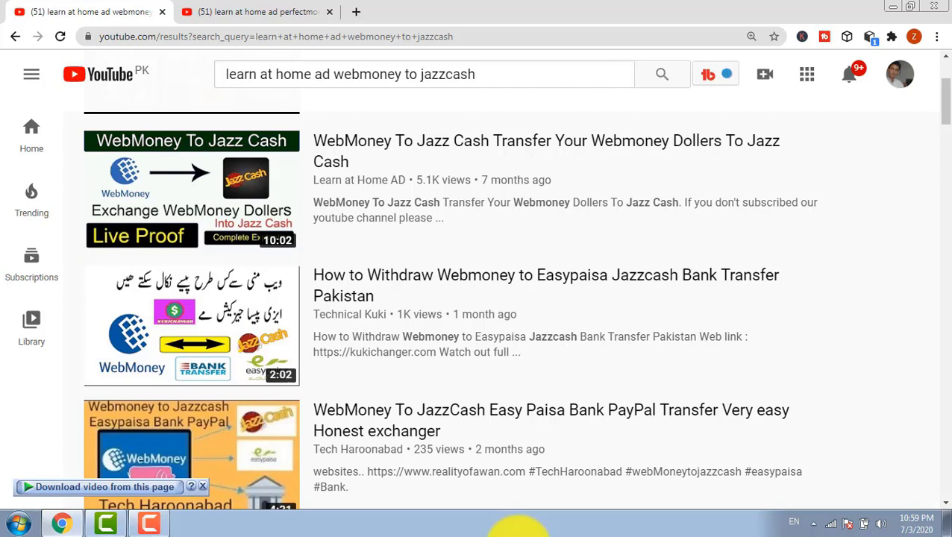
- Review the video search results for WebMoney to JazzCash and for Perfect Money to JazzCash
mouse_move(532, 219)
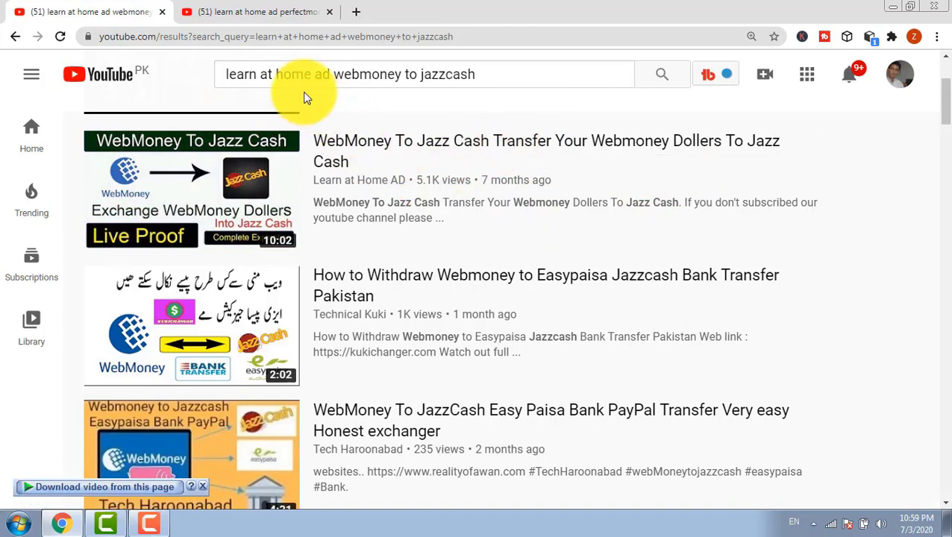
left_click(239, 12)
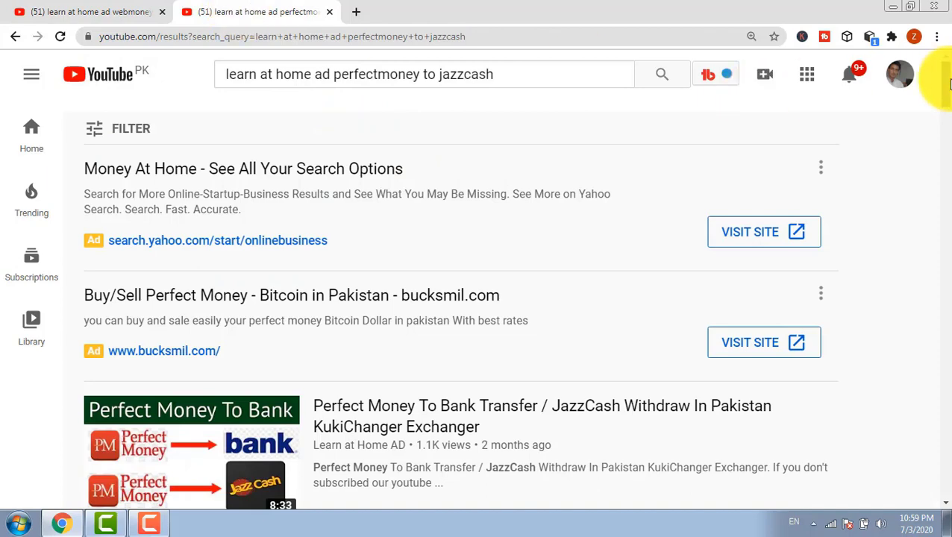
scroll(948, 83, "down", 3)
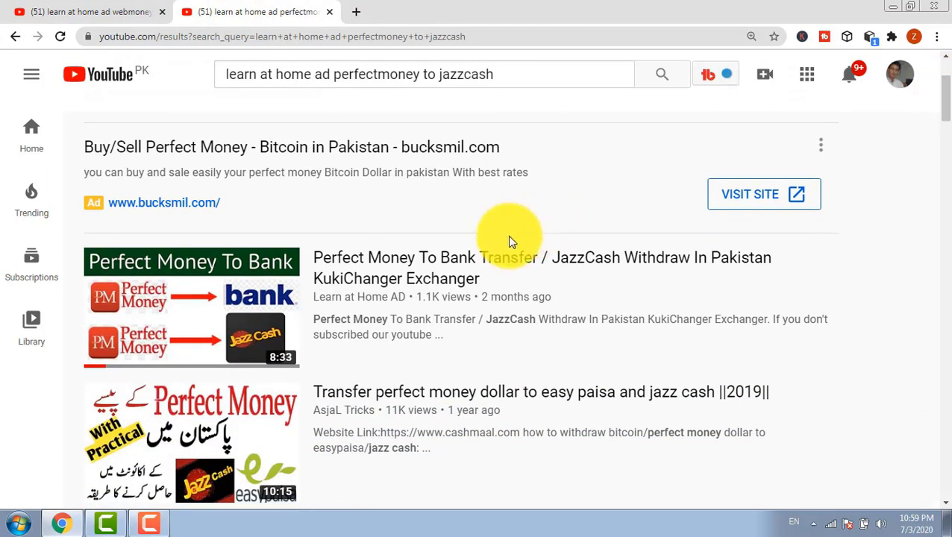
mouse_move(403, 290)
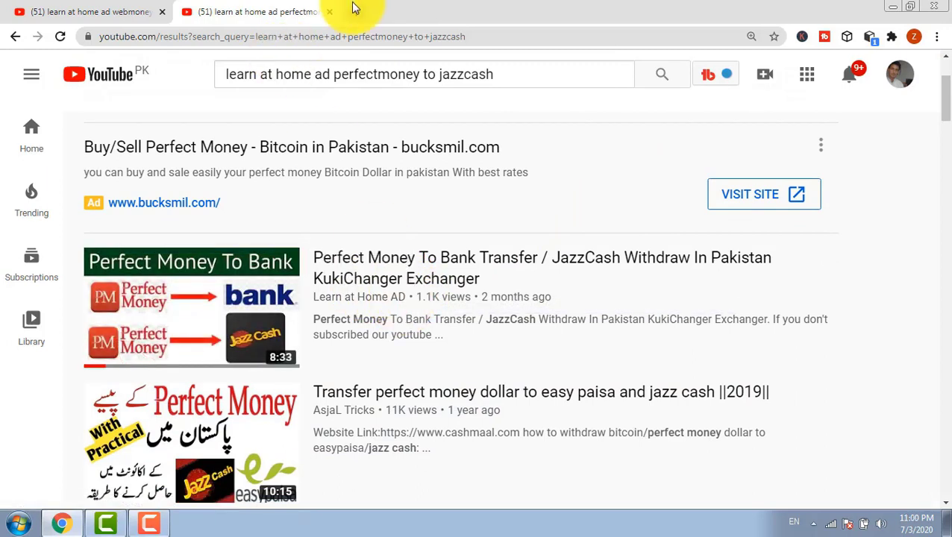
- Close both YouTube search tabs and open kukichanger.com in a new tab
left_click(330, 12)
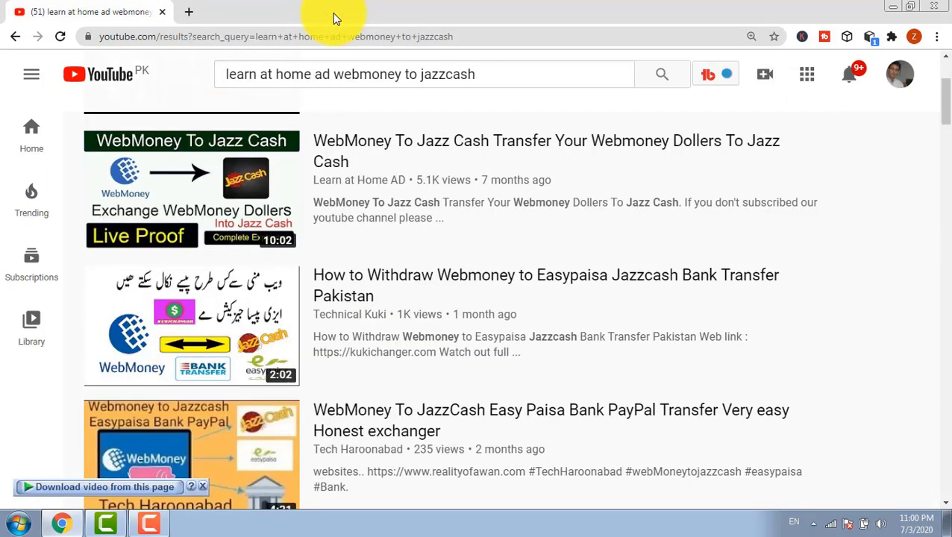
left_click(189, 13)
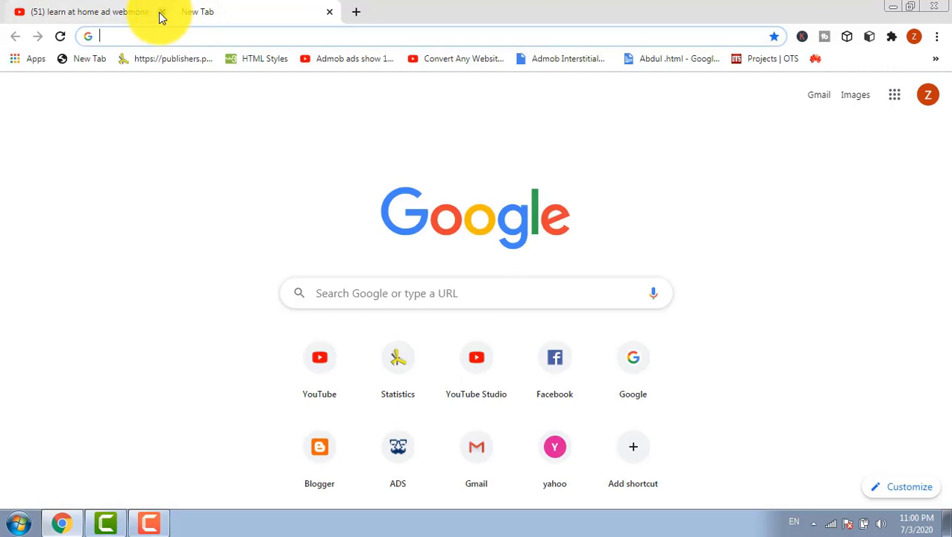
left_click(161, 15)
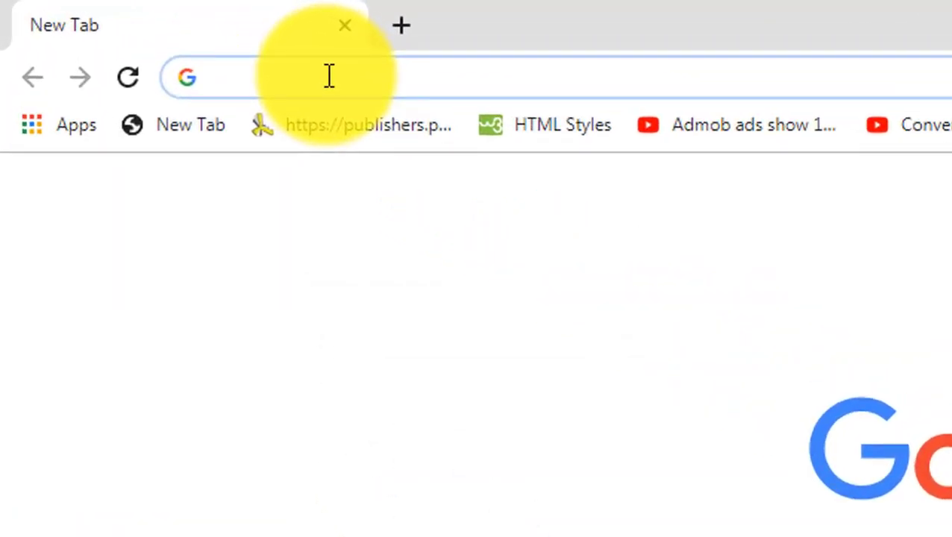
type("k")
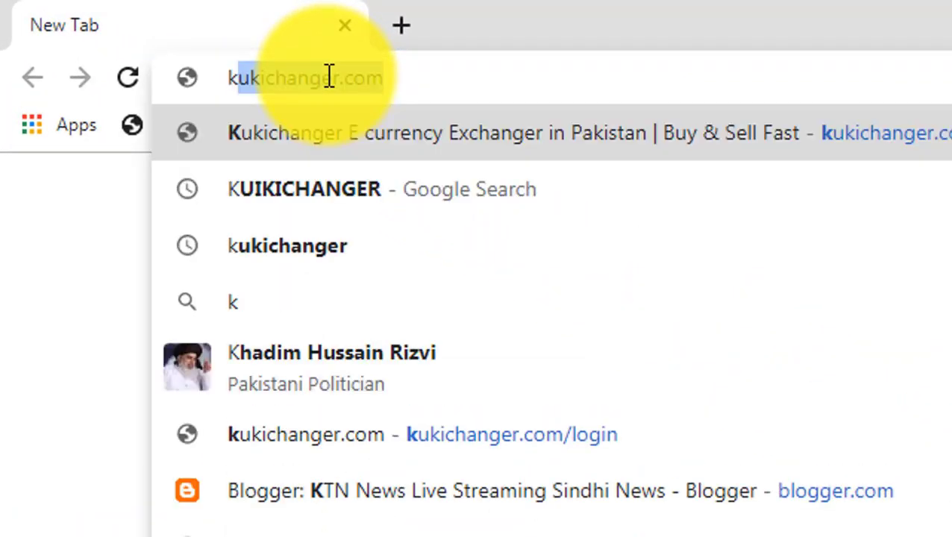
key("Return")
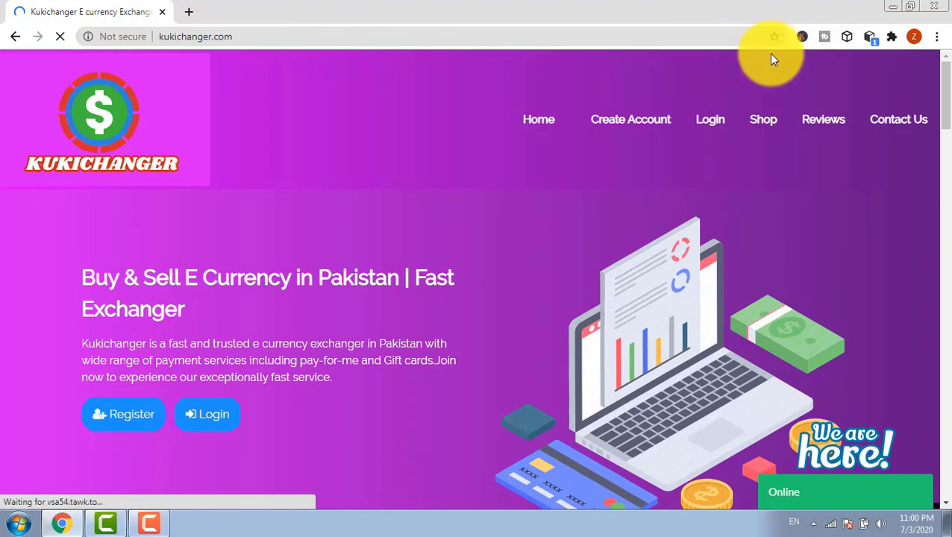
- Examine the Buy and Sell rates table in the home page's Exchange Process section, dismissing the live chat pop-ups
left_click_drag(947, 83, 937, 127)
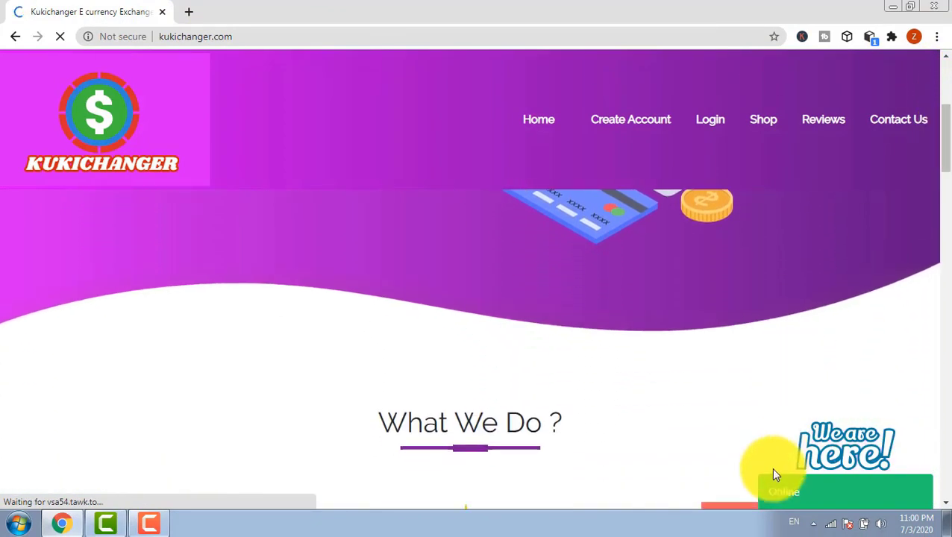
left_click(772, 498)
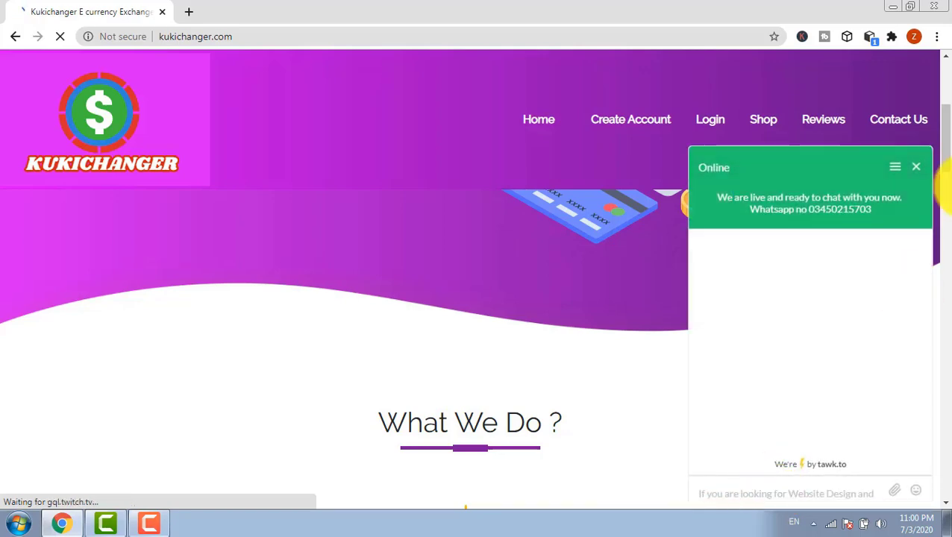
left_click(919, 170)
left_click_drag(944, 153, 943, 313)
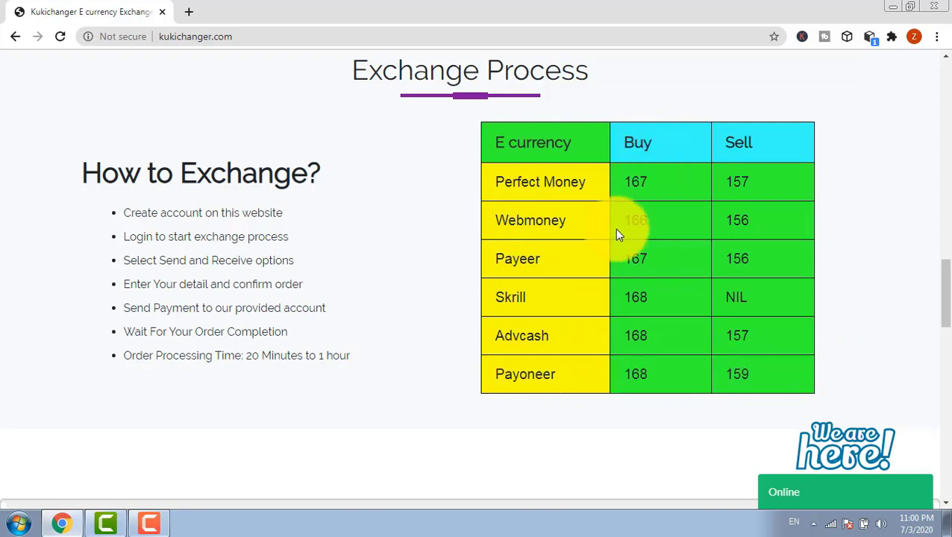
double_click(638, 380)
left_click(660, 376)
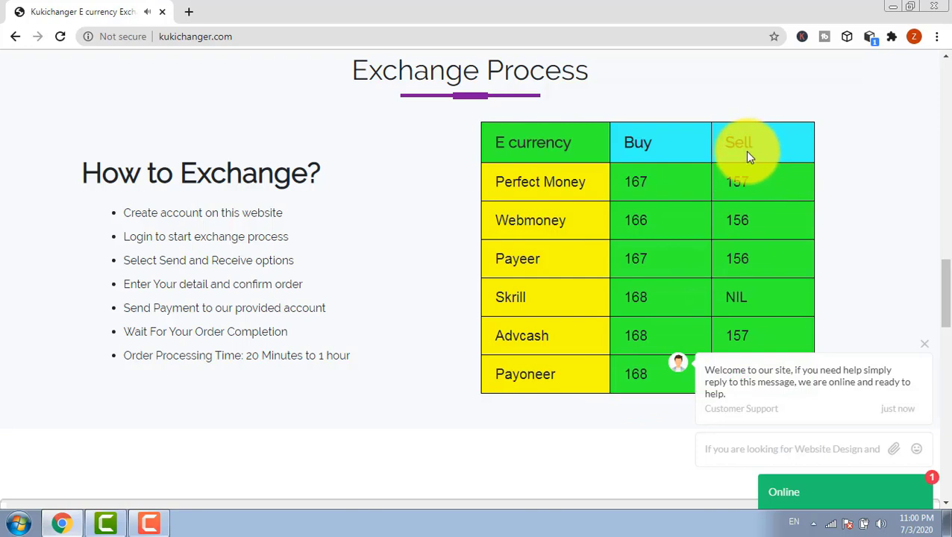
left_click(925, 344)
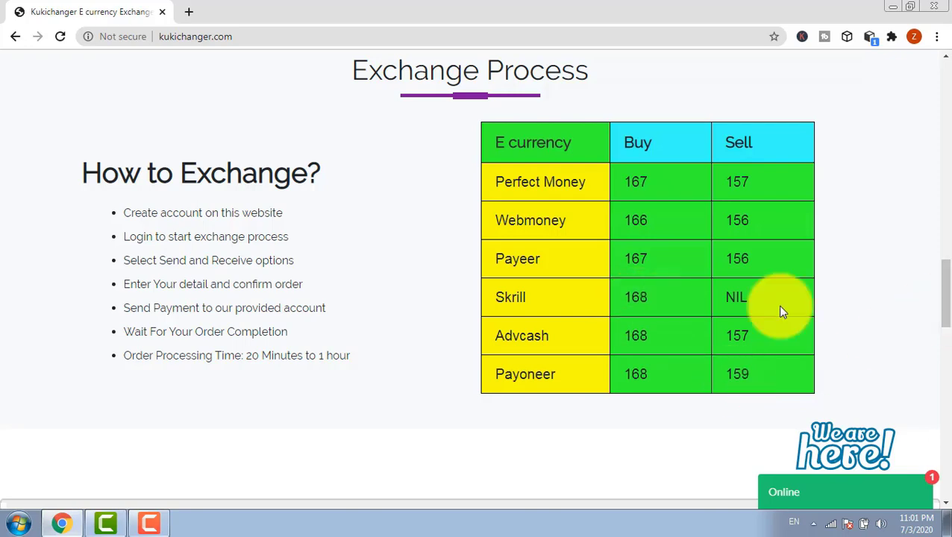
- Check the WhatsApp contact number in the live chat window and close the chat
left_click(869, 492)
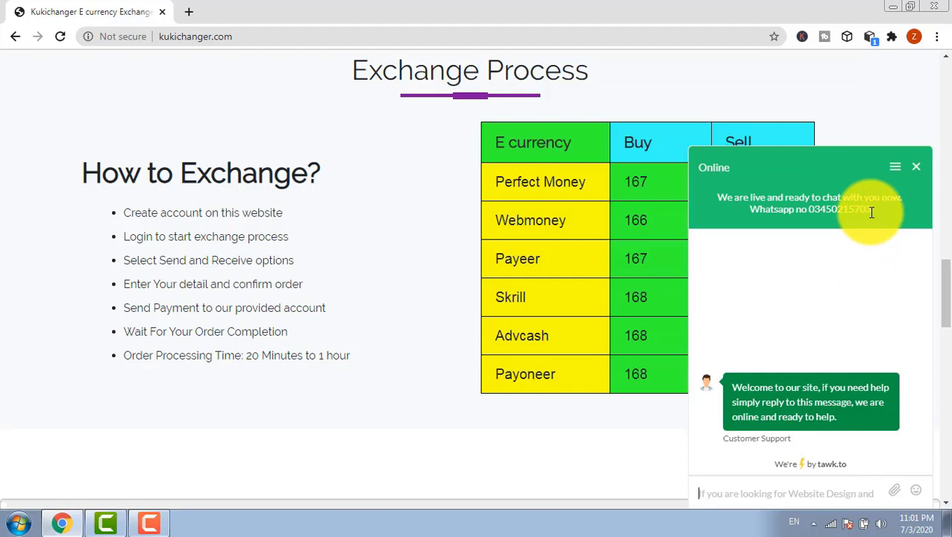
left_click_drag(871, 212, 812, 221)
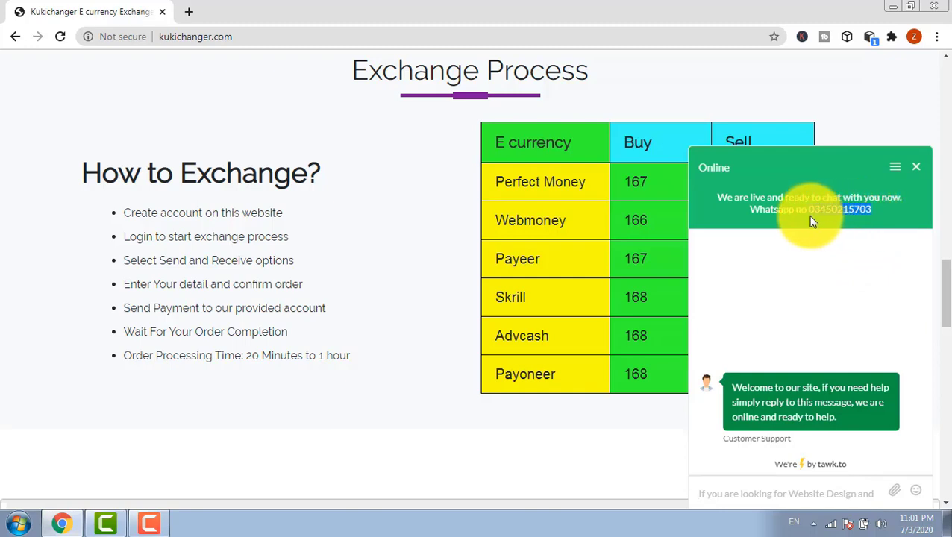
left_click(919, 178)
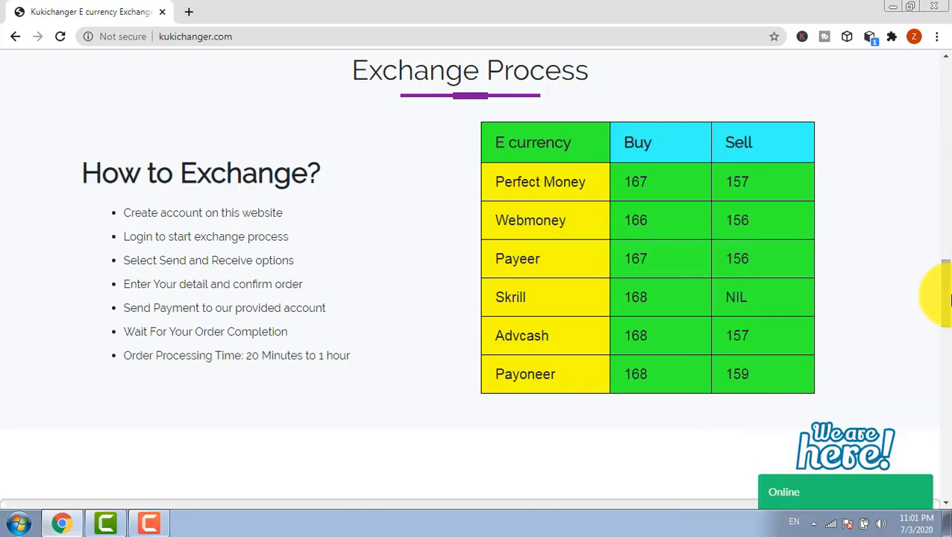
- Open the Create Account page and examine the fields of its registration form
left_click_drag(950, 299, 945, 75)
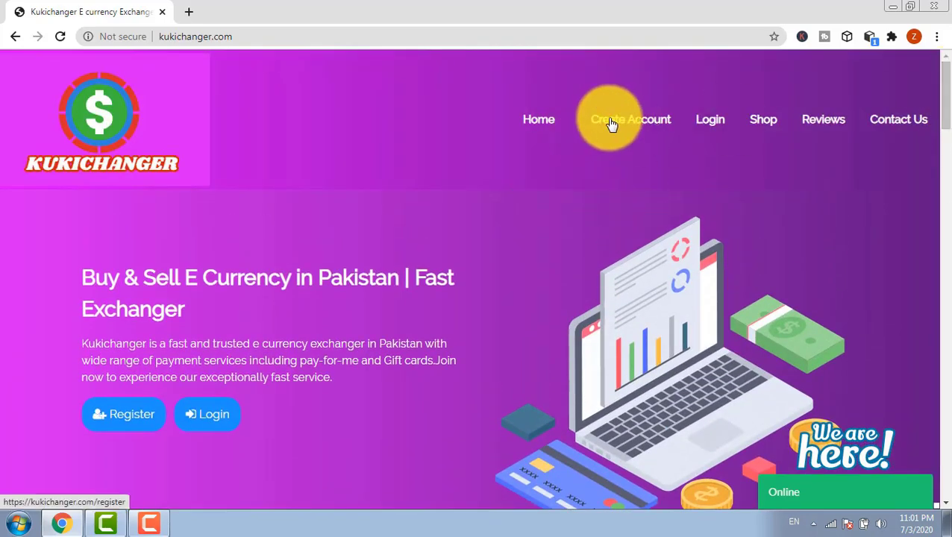
left_click(634, 127)
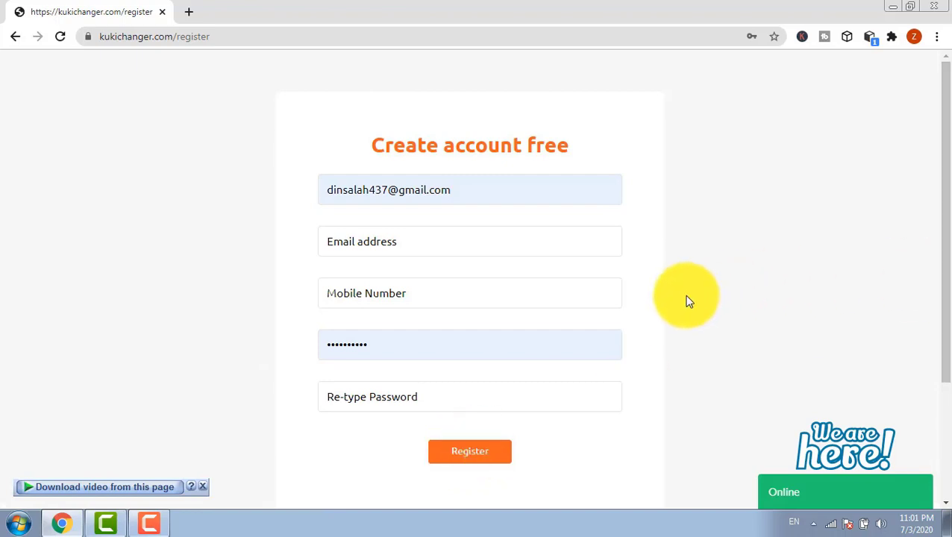
left_click_drag(945, 245, 944, 360)
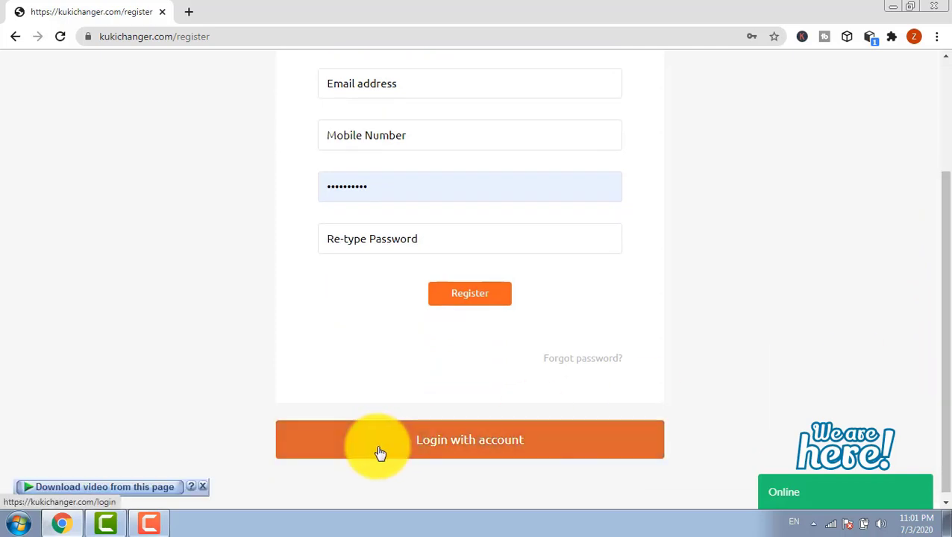
- Go to the login page and log in with the prefilled account credentials
left_click(460, 446)
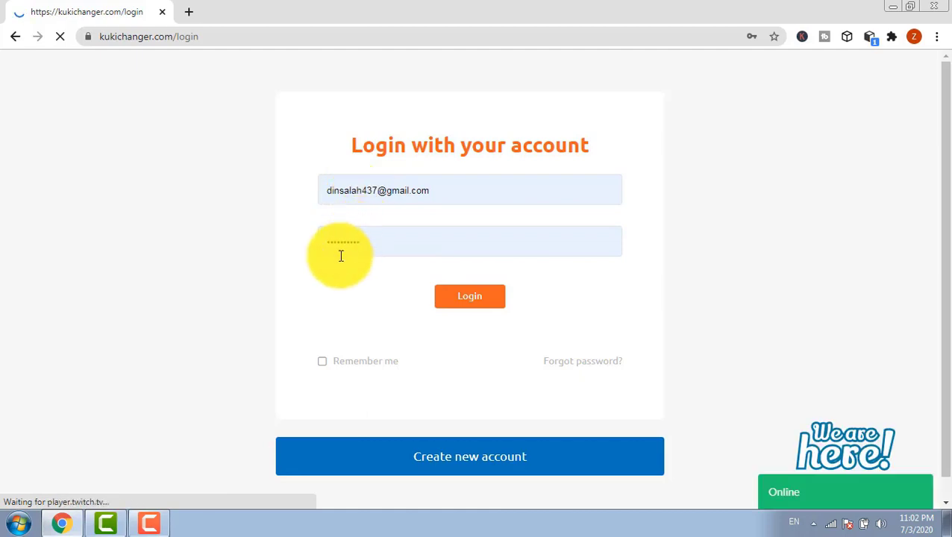
left_click(463, 298)
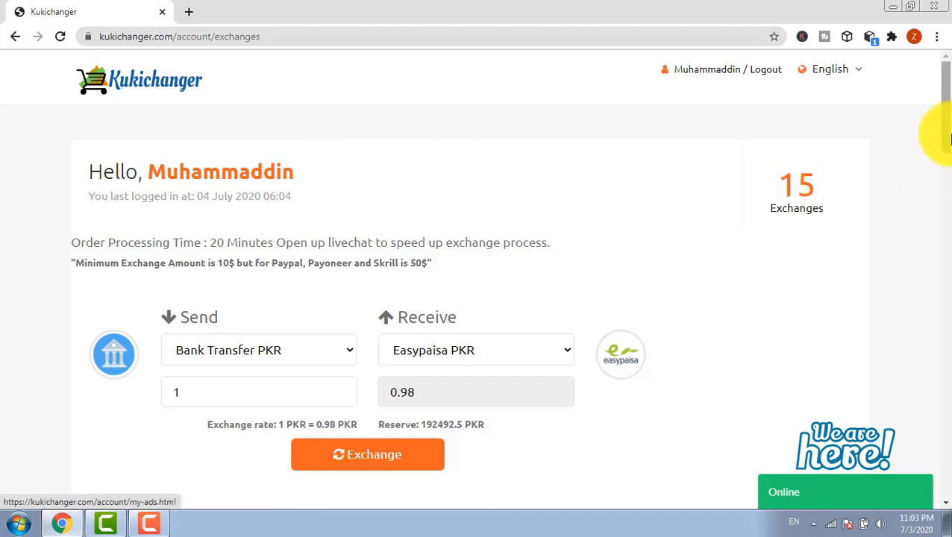
- Set the exchange to send Jazzcash PKR and receive Payoneer USD
left_click_drag(950, 130, 950, 137)
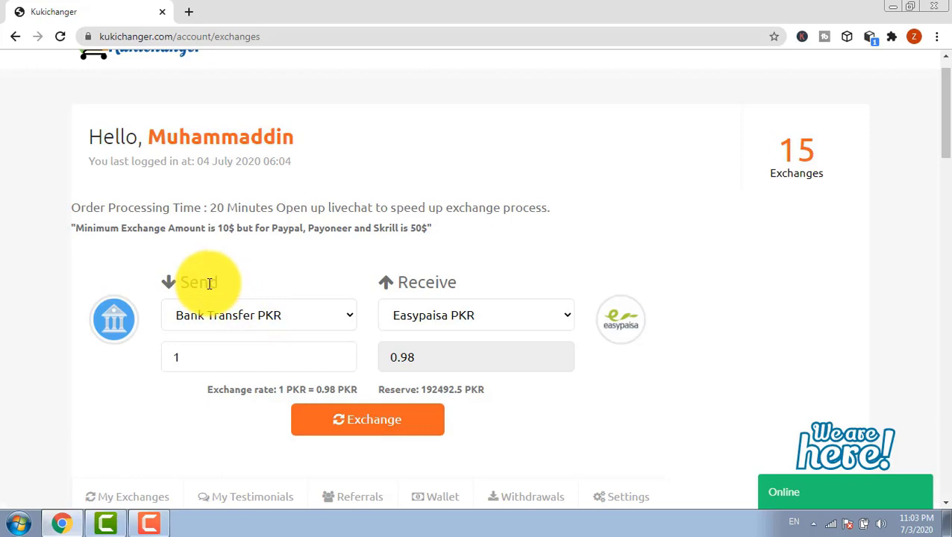
left_click(215, 316)
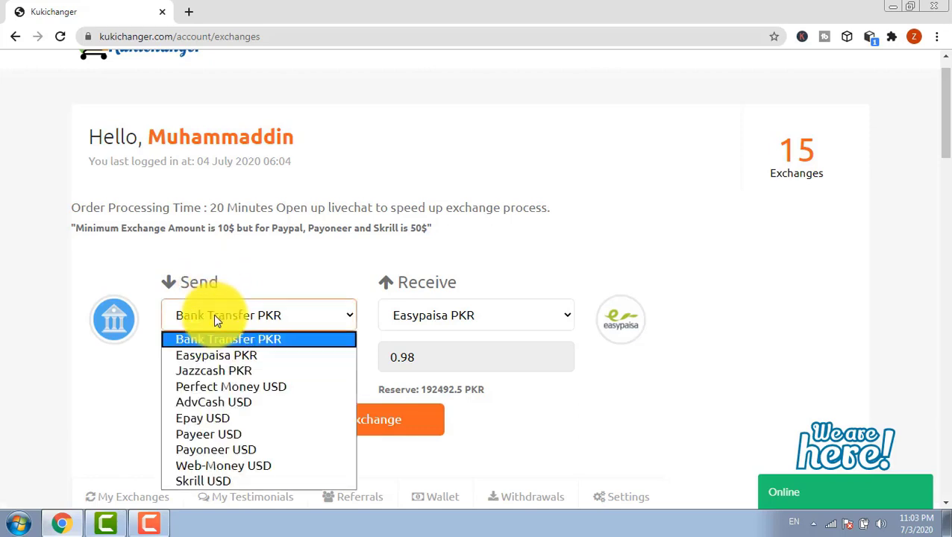
left_click(213, 372)
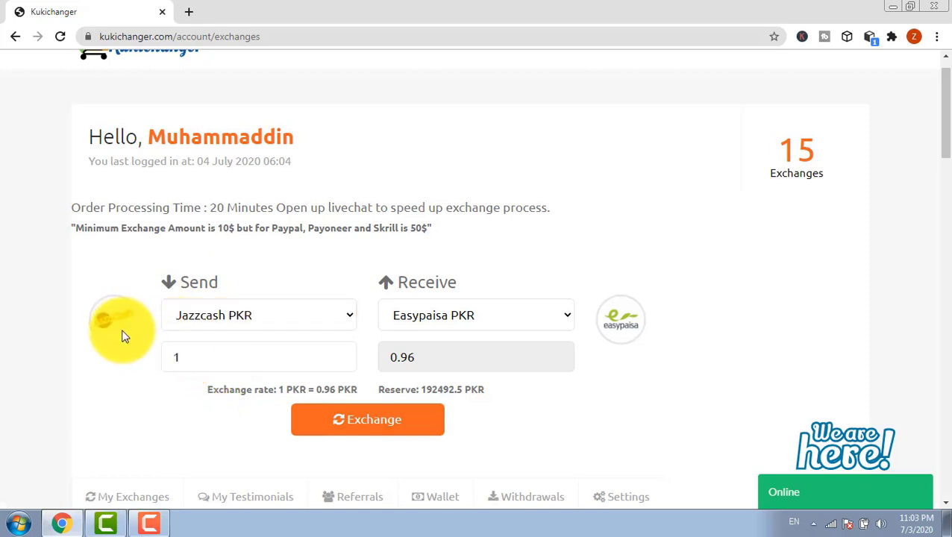
left_click(450, 319)
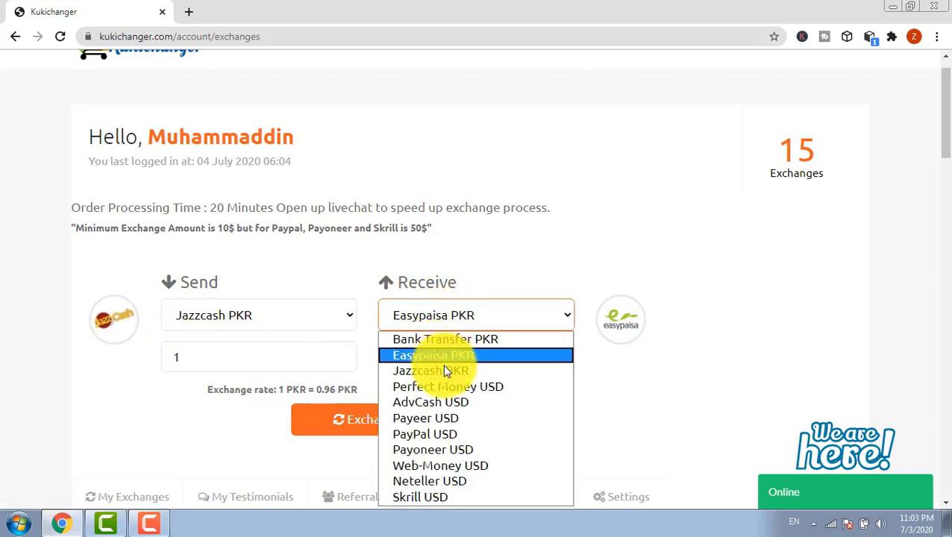
left_click(444, 453)
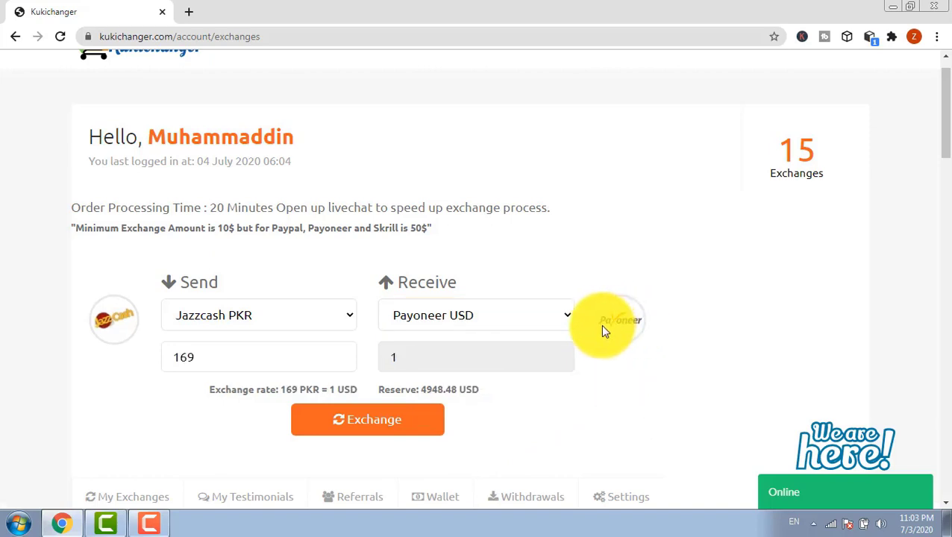
- Set the Jazzcash amount to send to 50000 PKR
left_click(218, 357)
key("BackSpace")
key("BackSpace")
key("BackSpace")
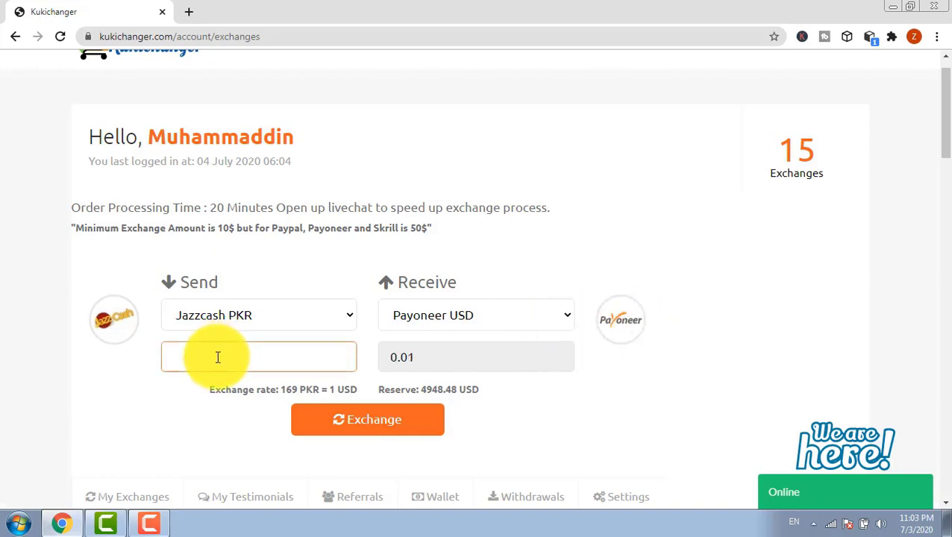
type("50000")
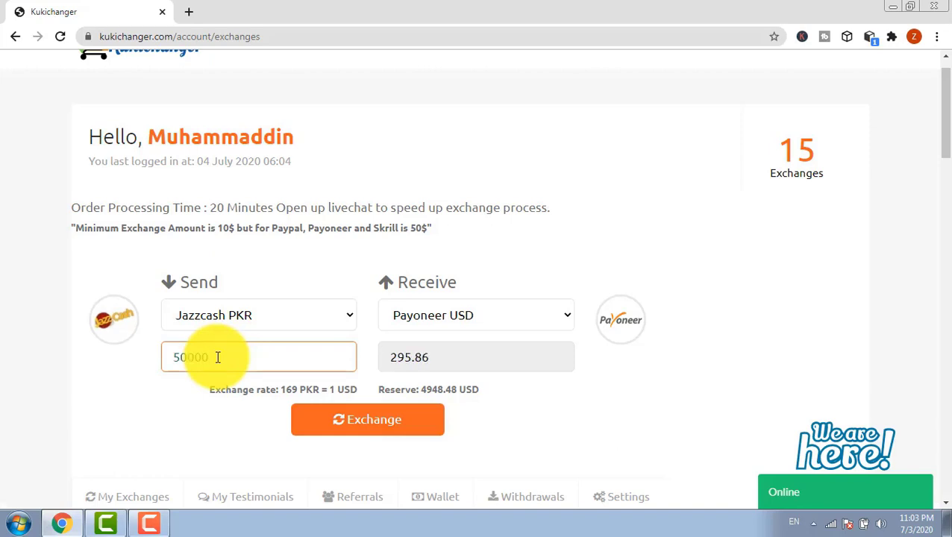
left_click(190, 414)
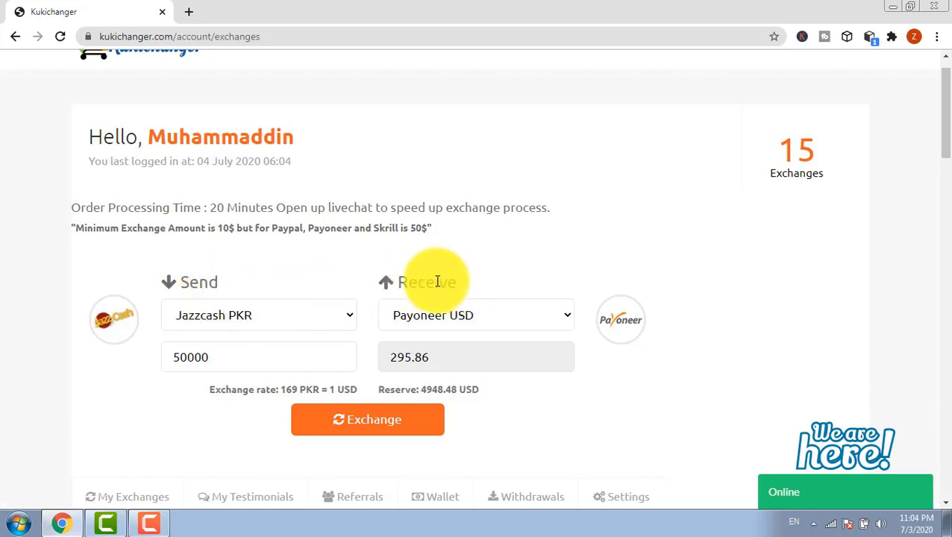
left_click(297, 314)
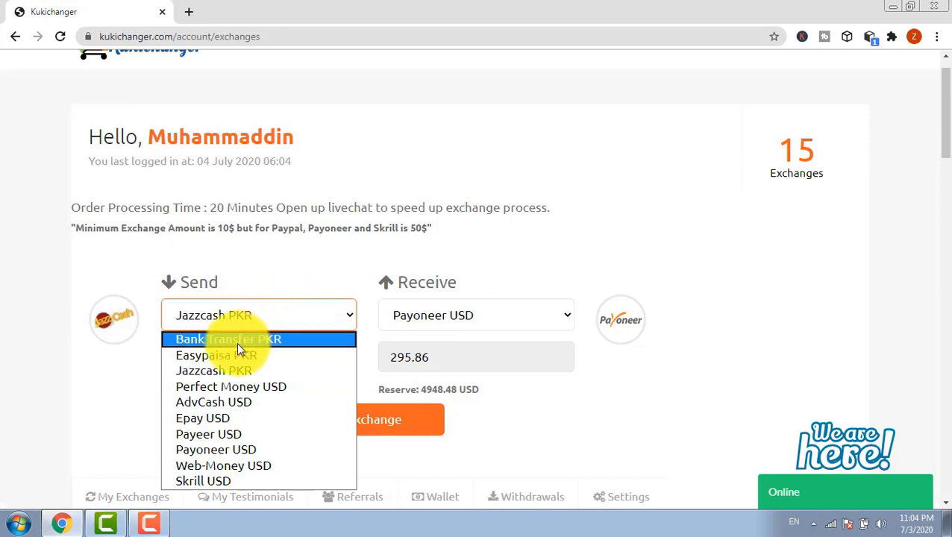
left_click(127, 363)
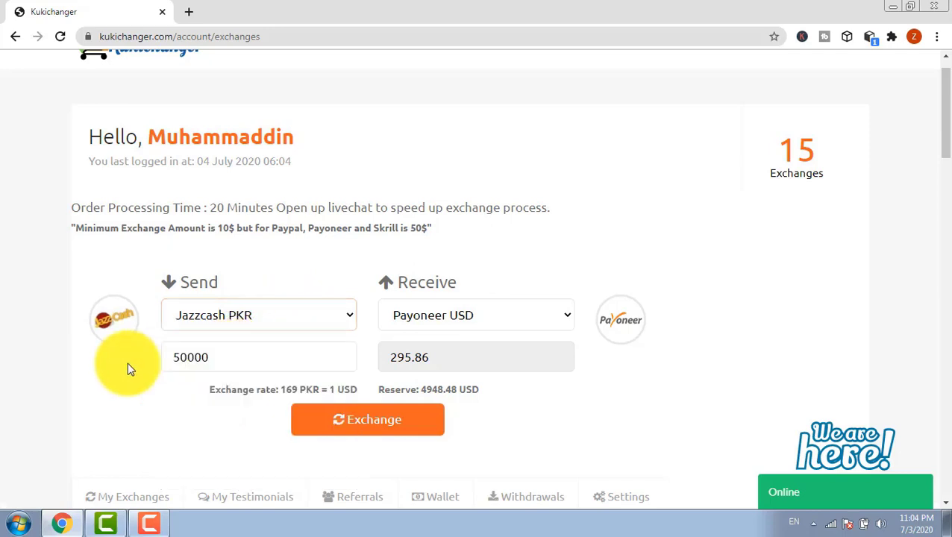
- Proceed with the exchange and fill in the contact email address and the Payoneer email
left_click(328, 422)
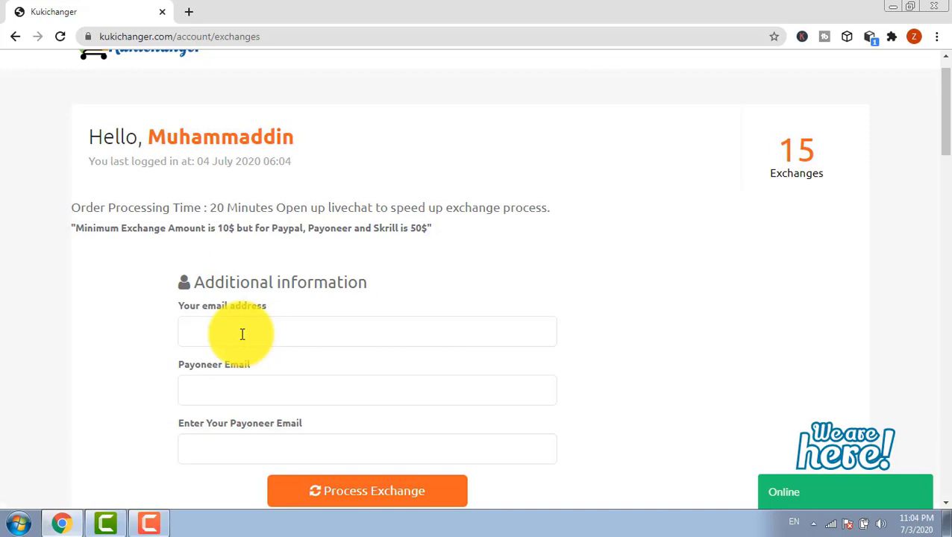
left_click(242, 335)
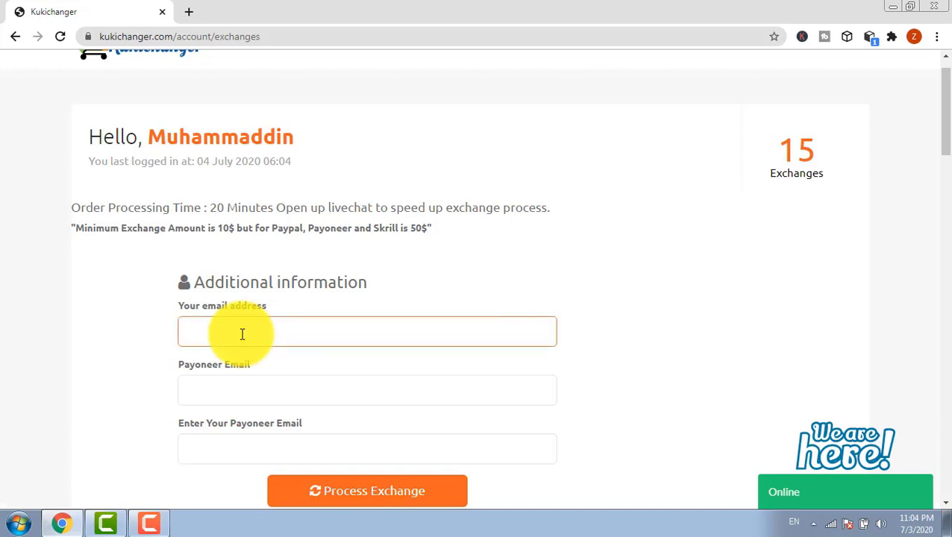
key("ctrl+v")
left_click(291, 389)
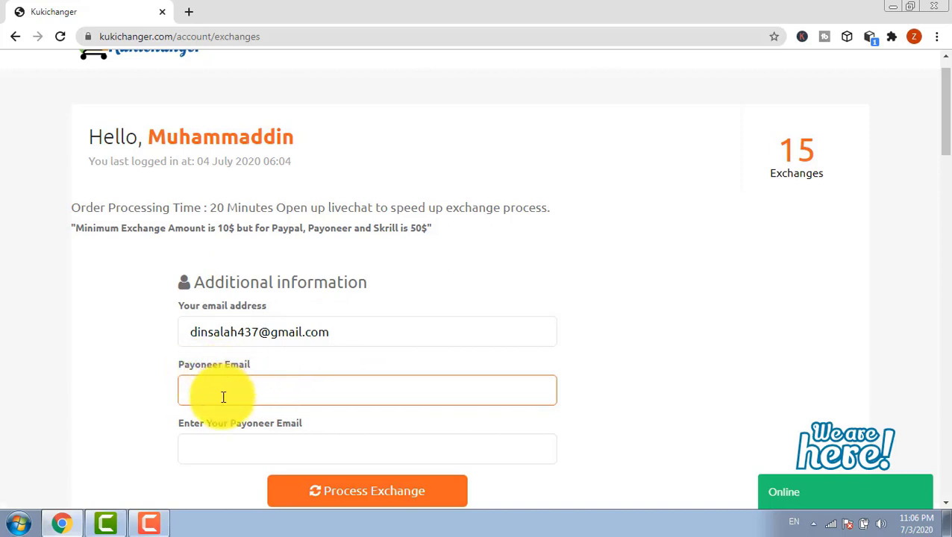
type("demo")
left_click(227, 414)
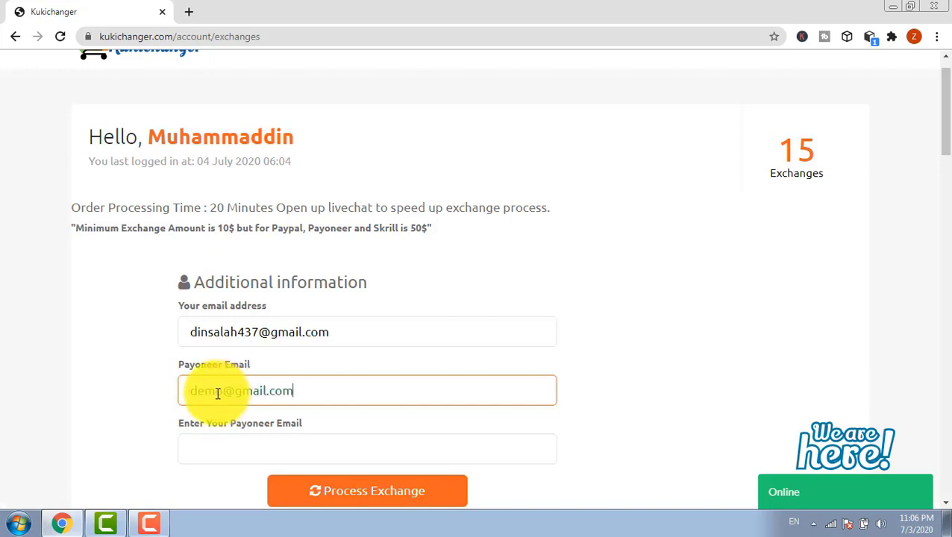
- Copy the Payoneer email into the Enter Your Payoneer Email field and process the exchange
double_click(304, 392)
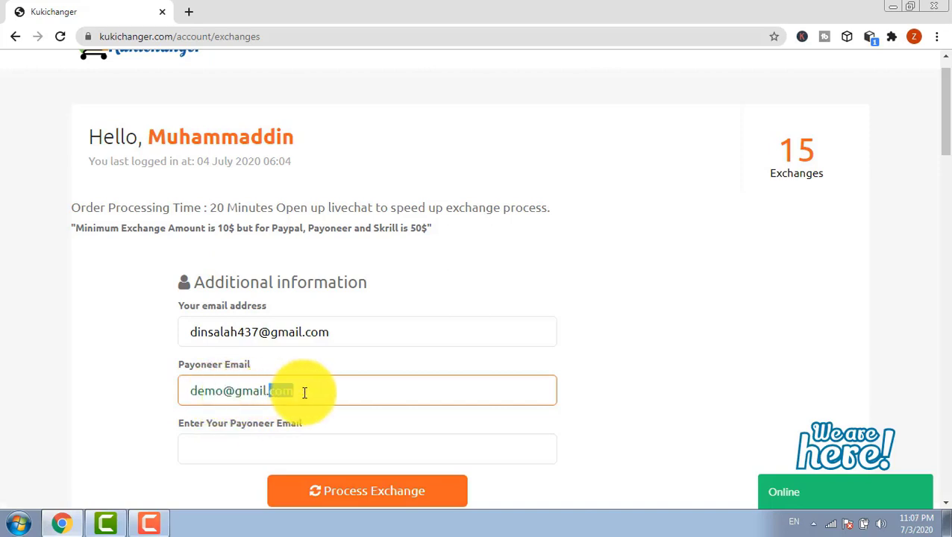
key("ctrl+a")
key("ctrl+c")
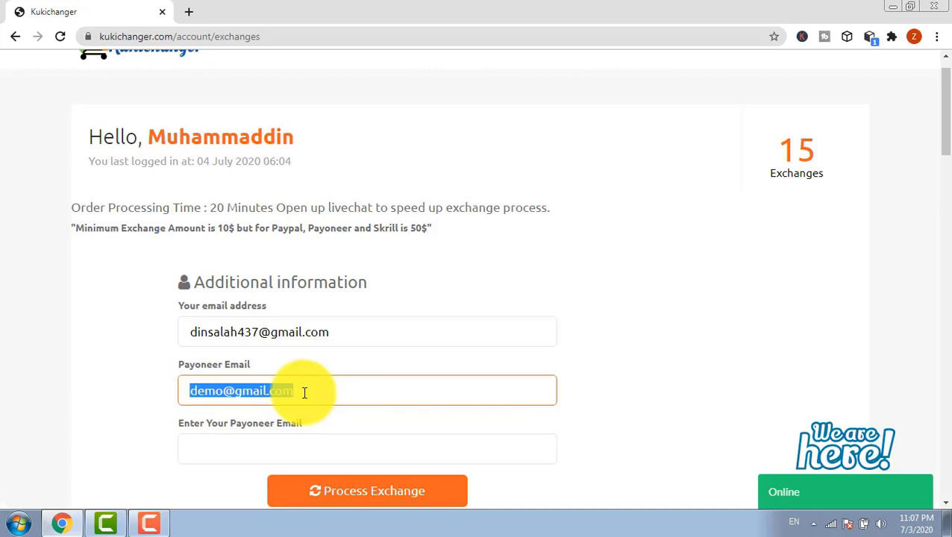
left_click(159, 399)
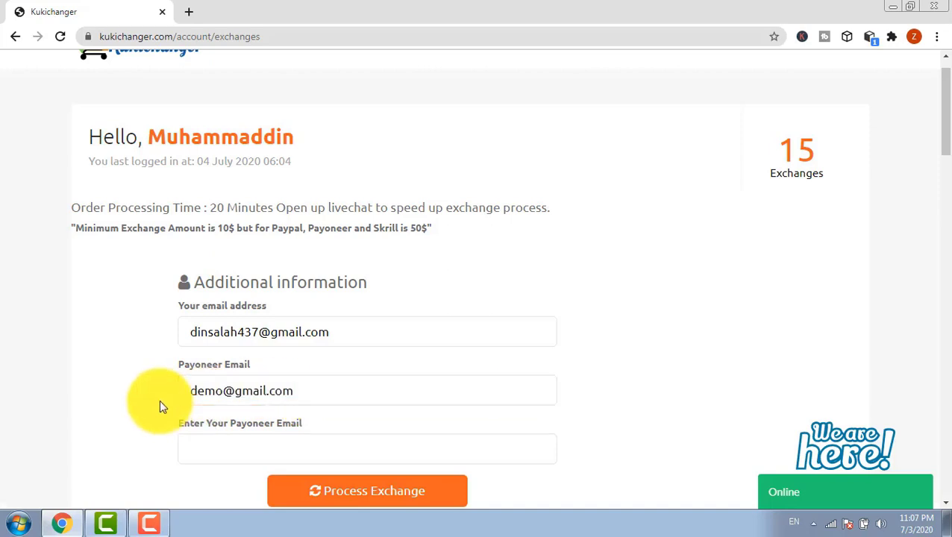
scroll(937, 149, "down", 1)
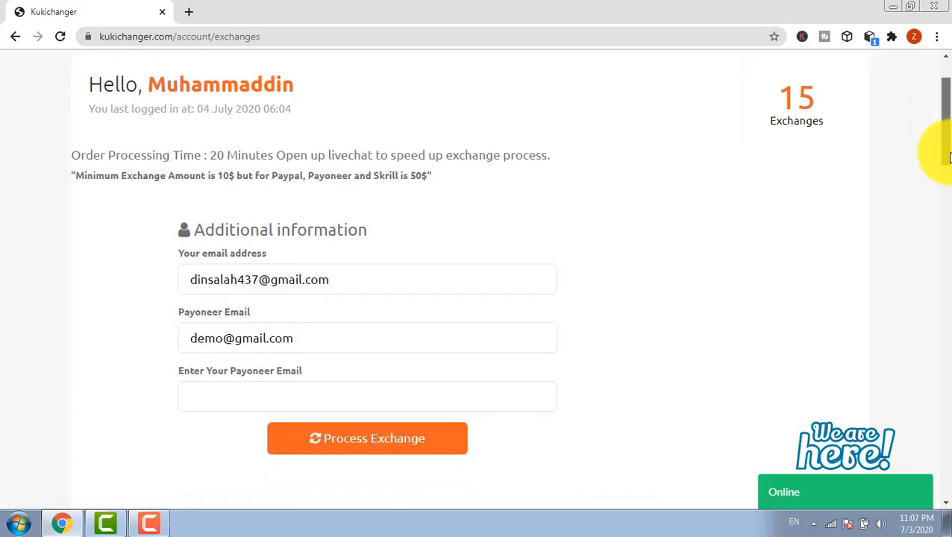
left_click(228, 373)
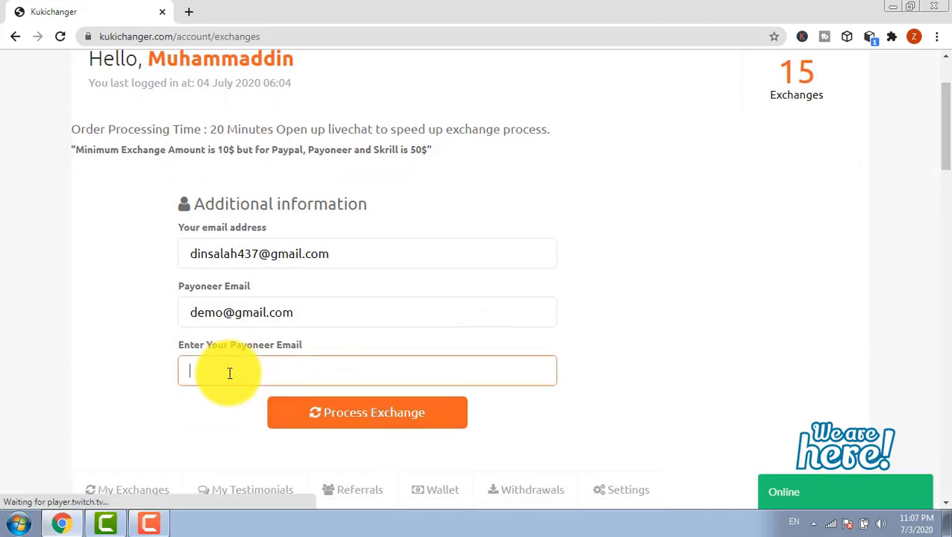
key("ctrl+v")
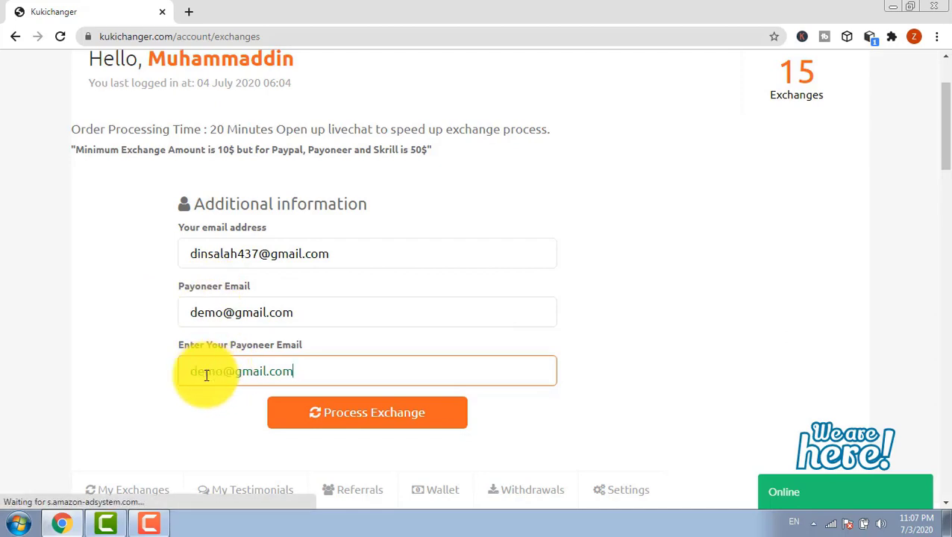
left_click(299, 399)
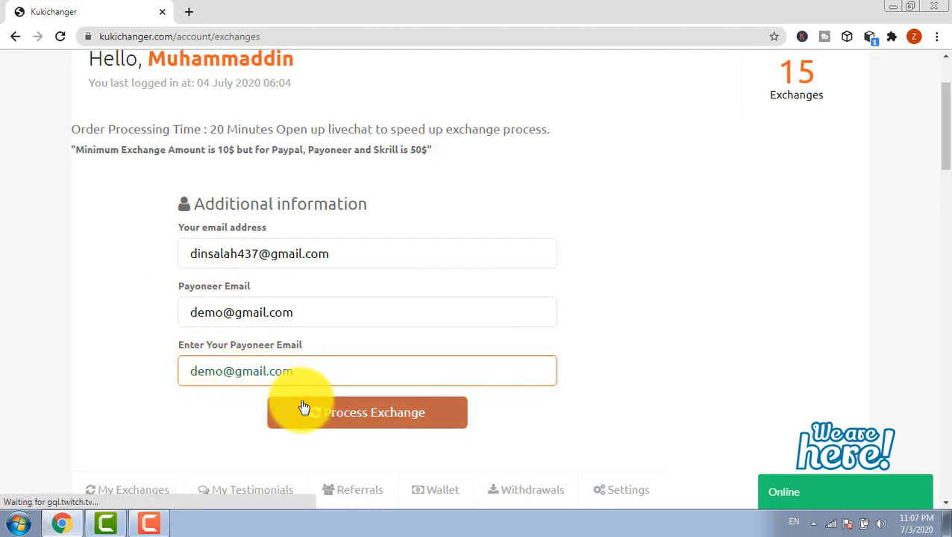
left_click(321, 422)
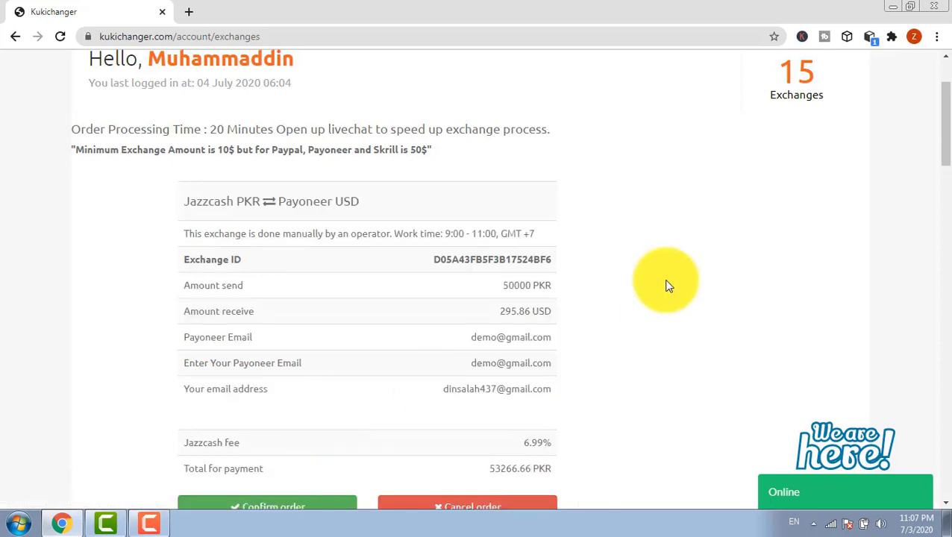
- Review the Jazzcash PKR to Payoneer USD order summary and confirm the order
scroll(935, 60, "up", 1)
scroll(936, 67, "down", 2)
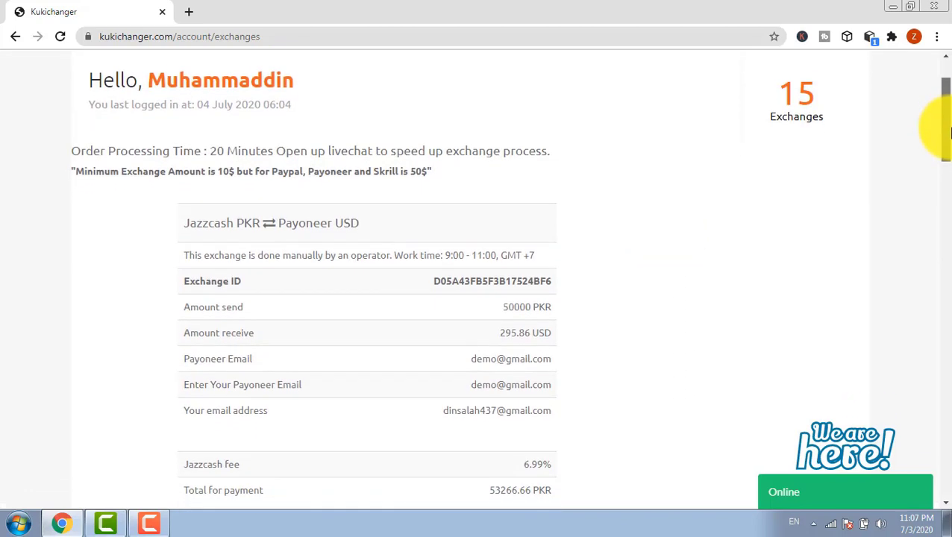
scroll(946, 142, "down", 1)
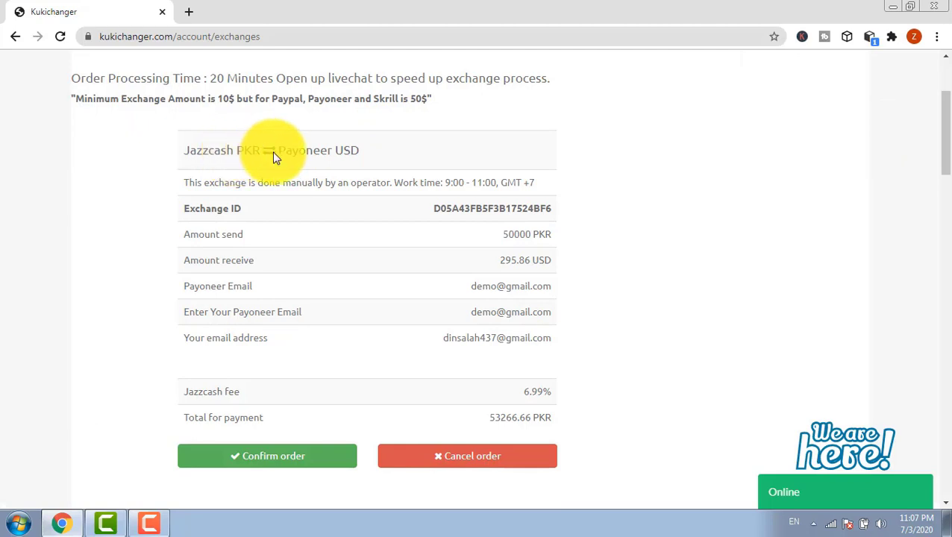
left_click_drag(262, 150, 198, 145)
left_click(321, 151)
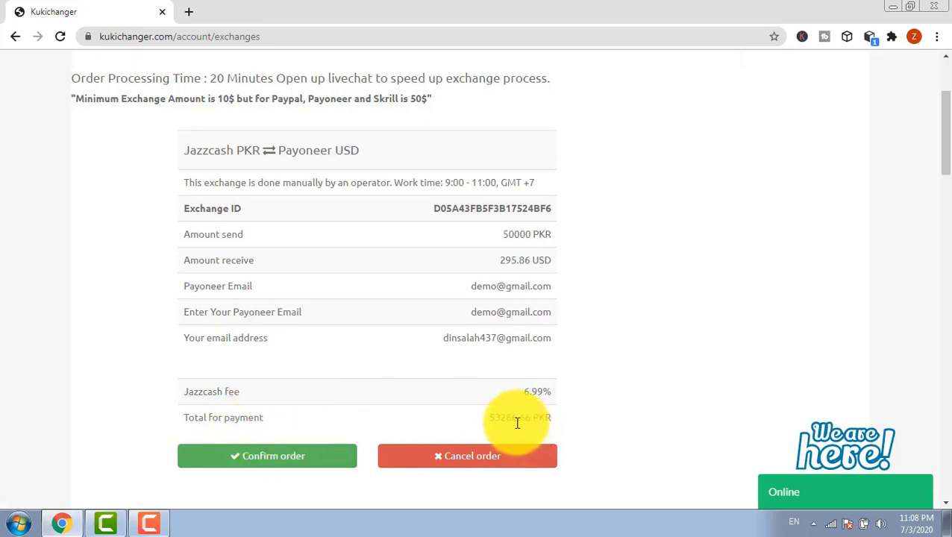
left_click(228, 457)
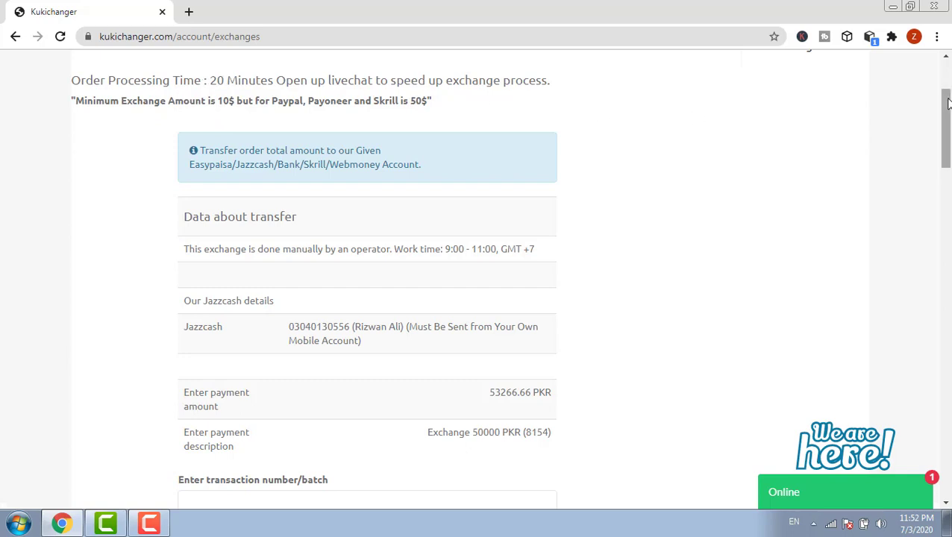
- Examine the receiving Jazzcash account number and the payment amount in the transfer details
scroll(417, 182, "down", 2)
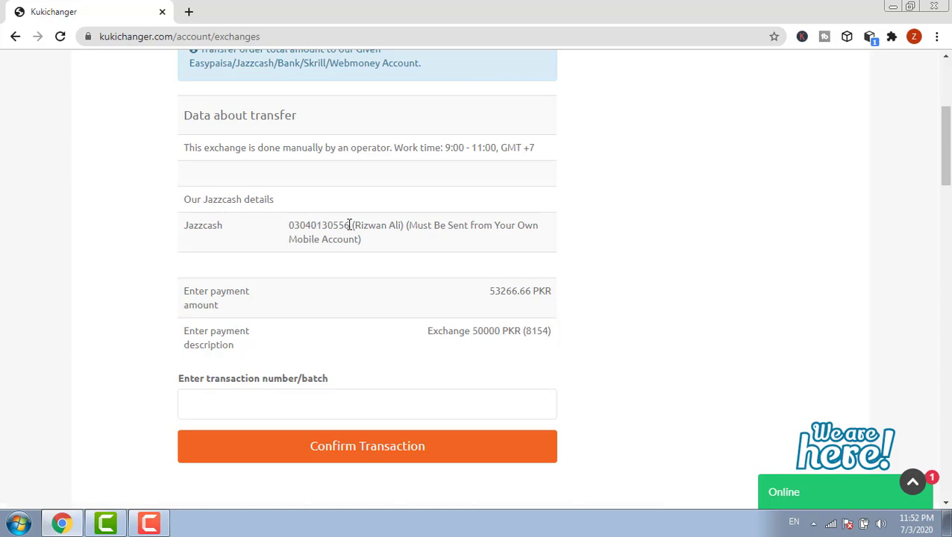
left_click_drag(350, 225, 290, 228)
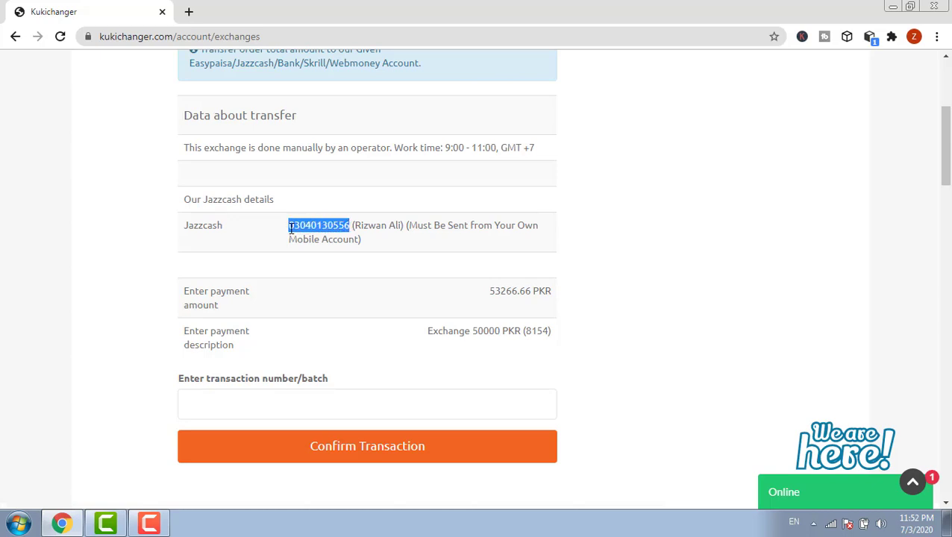
left_click(290, 228)
triple_click(497, 296)
left_click(497, 295)
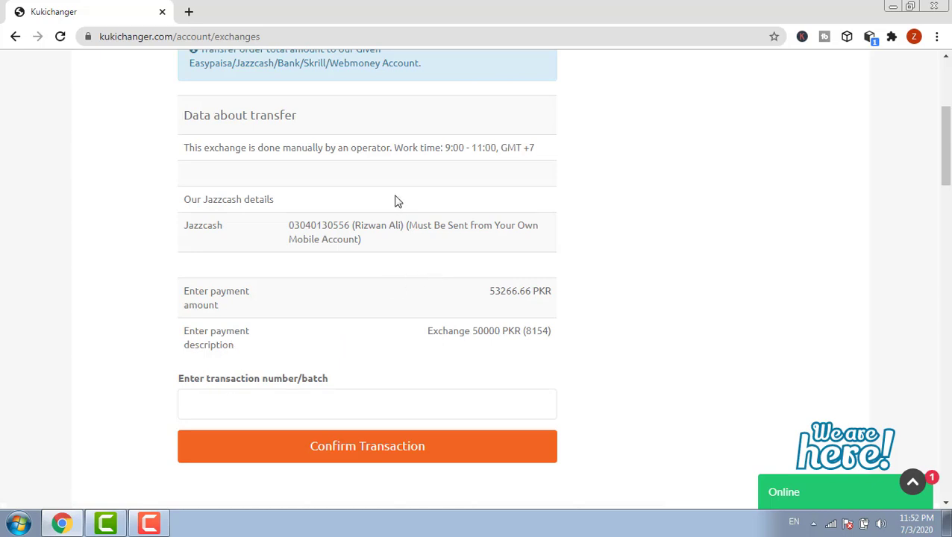
- Enter the Jazzcash payment's transaction number and confirm the transaction
left_click(310, 409)
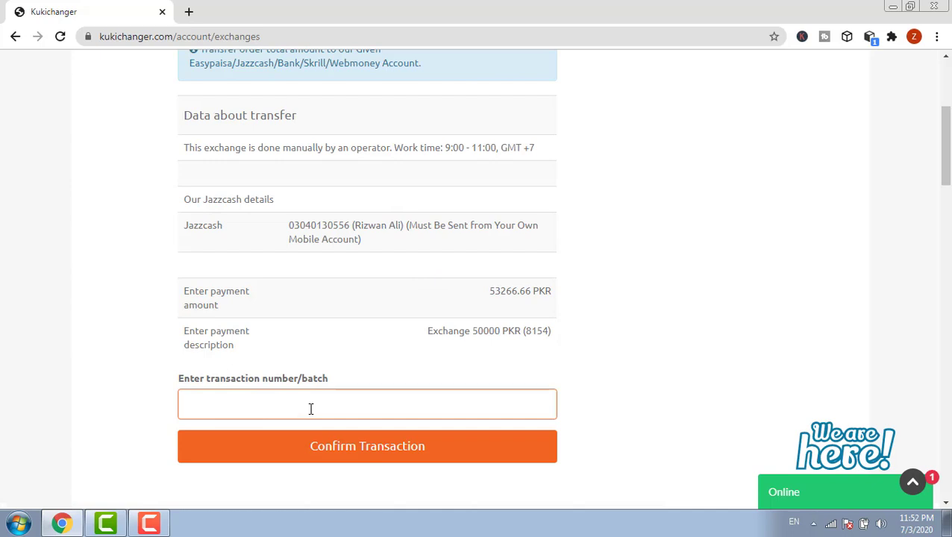
key("ctrl+v")
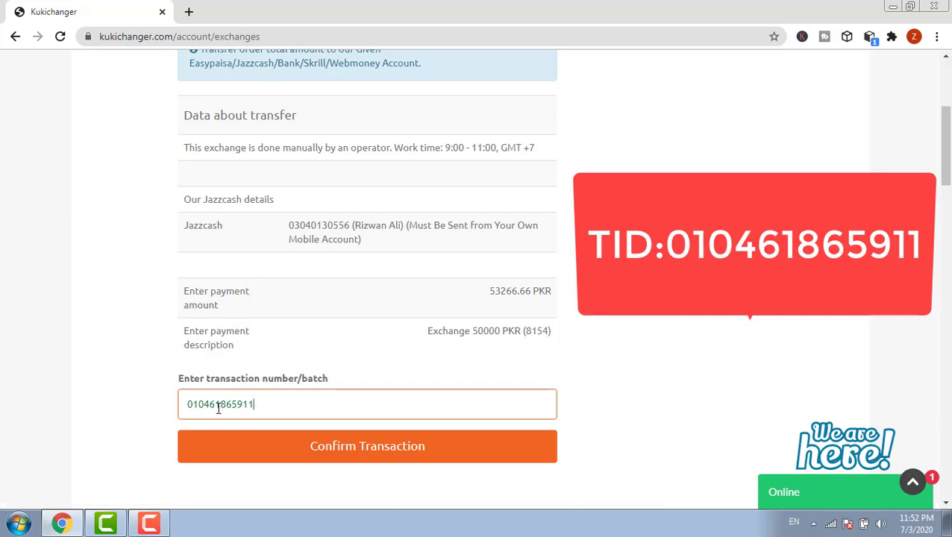
left_click(270, 451)
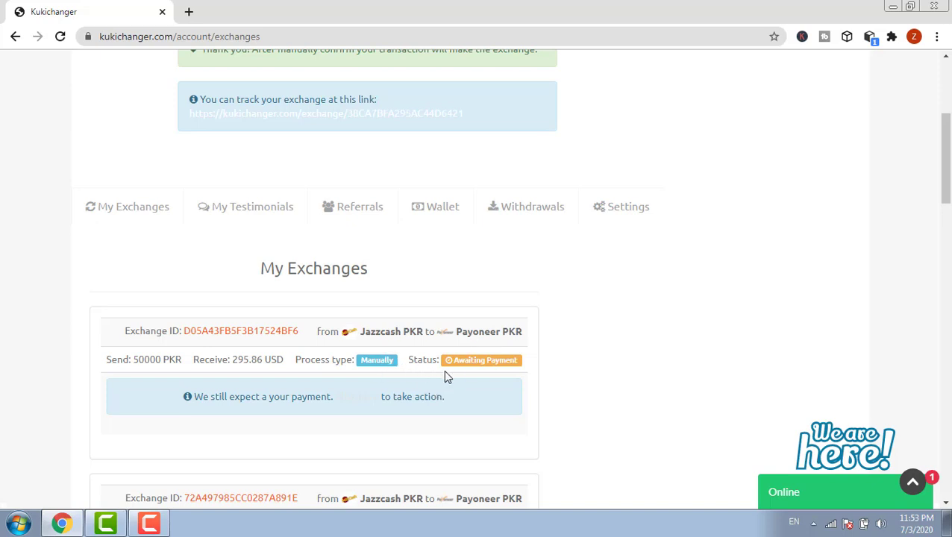
- Open youtube.com in a new browser tab
left_click(190, 12)
type("y")
key("Return")
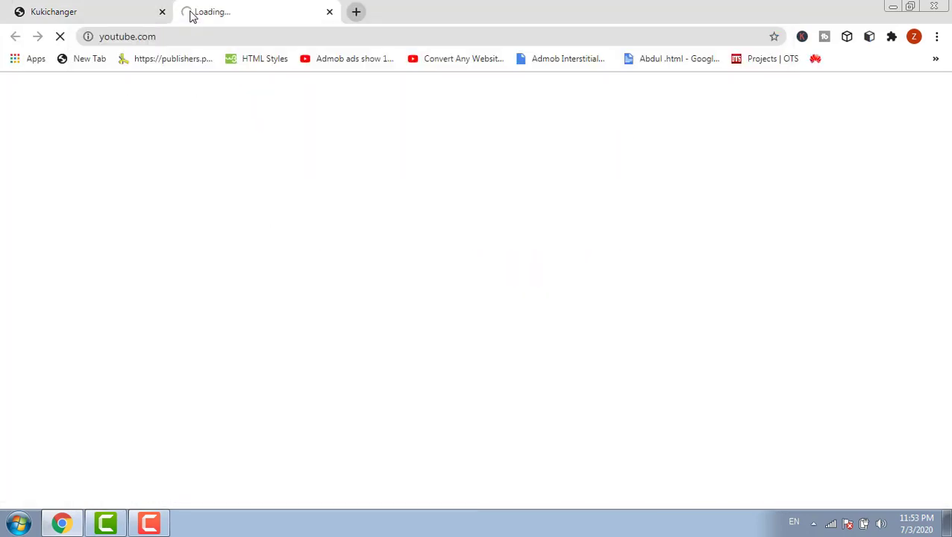